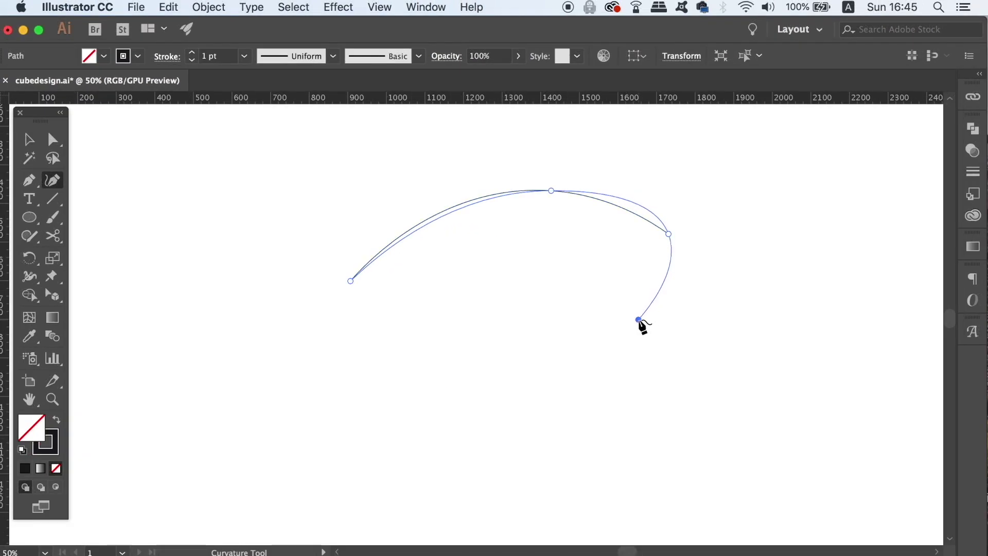
- Activate the Curvature Tool from the Pen tool group in the toolbar
{"action": "left_click", "coordinate": [637, 320]}
{"action": "left_click", "coordinate": [519, 330]}
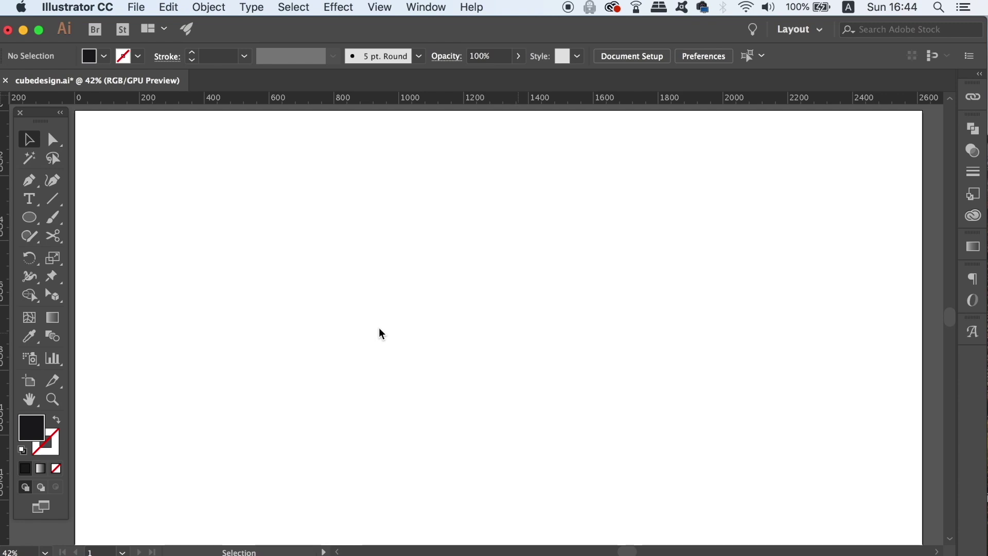
{"action": "key", "text": "p"}
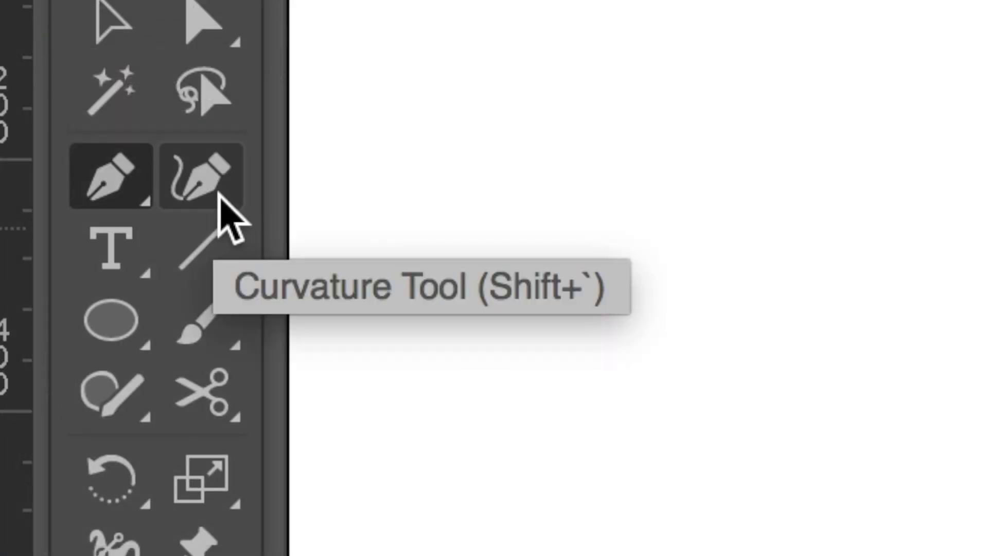
{"action": "left_click", "coordinate": [220, 195]}
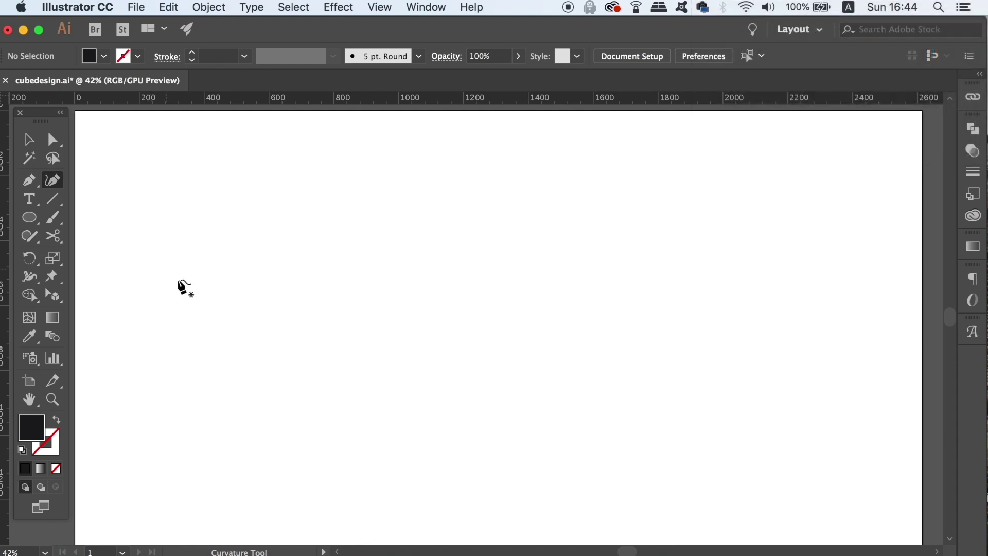
- Draw a trial curve and swap fill and stroke so paths get no fill and a black stroke
{"action": "left_click", "coordinate": [242, 303]}
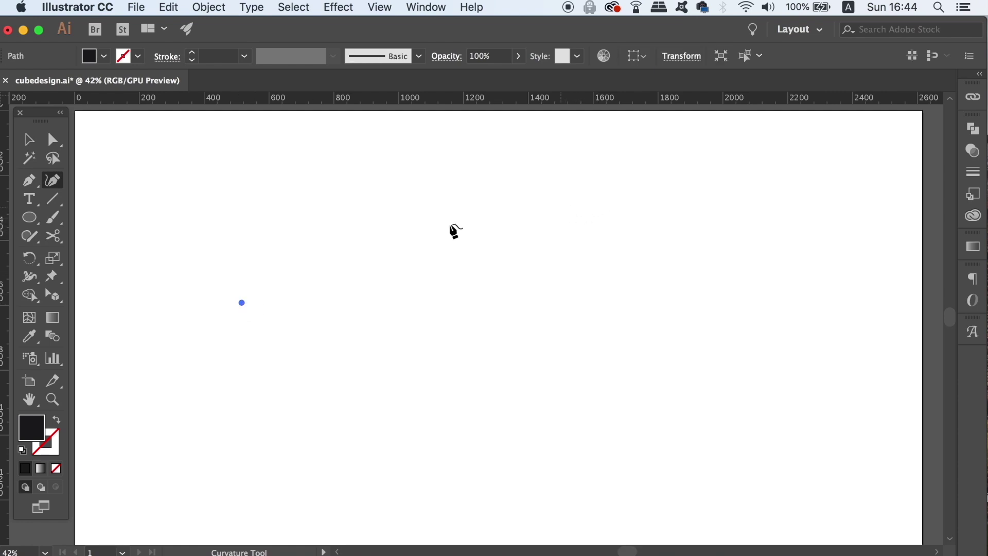
{"action": "left_click_drag", "start_coordinate": [561, 196], "coordinate": [590, 210]}
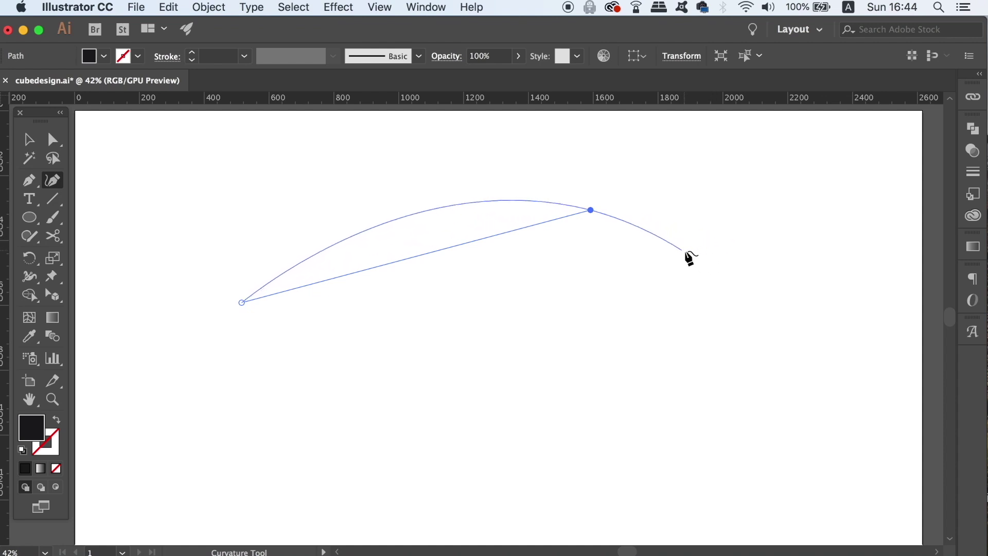
{"action": "left_click", "coordinate": [713, 265]}
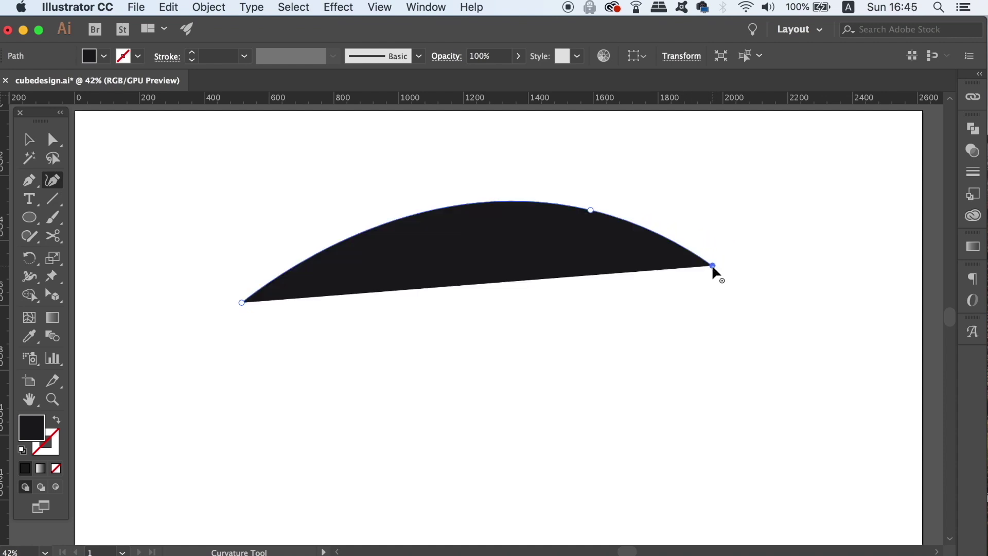
{"action": "key", "text": "shift+x"}
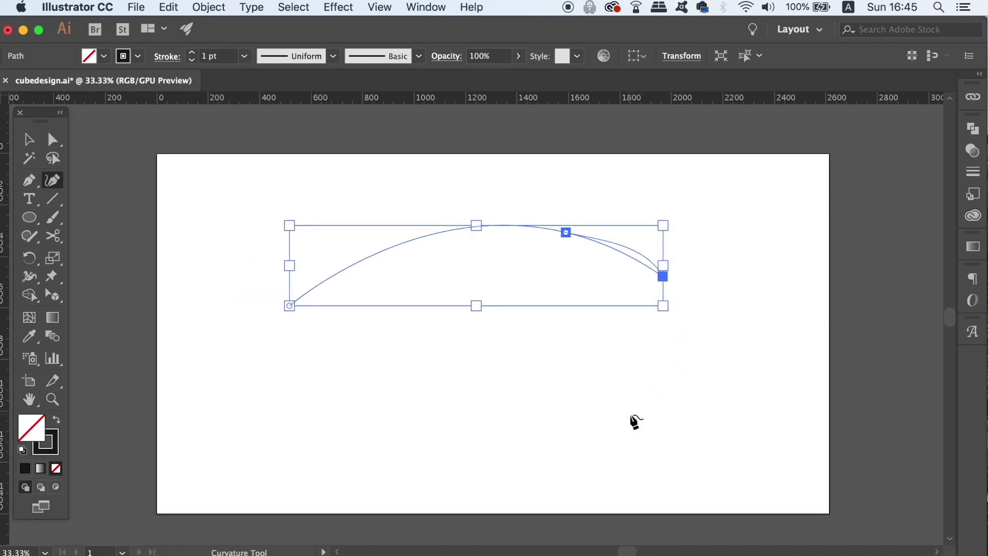
{"action": "left_click", "coordinate": [633, 411], "text": "alt+super"}
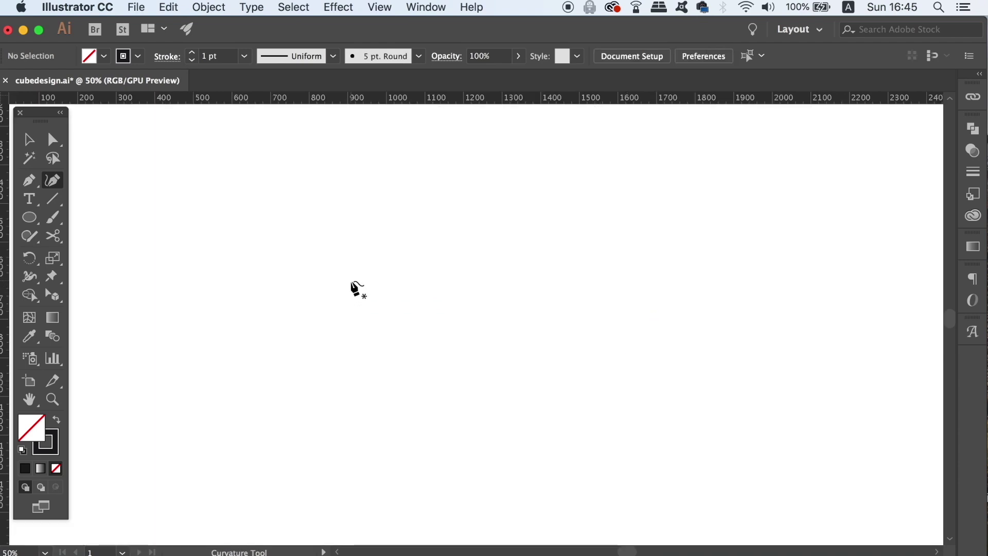
- Place the outline's points around the S's upper bowl and down into its left turn
{"action": "left_click", "coordinate": [350, 281]}
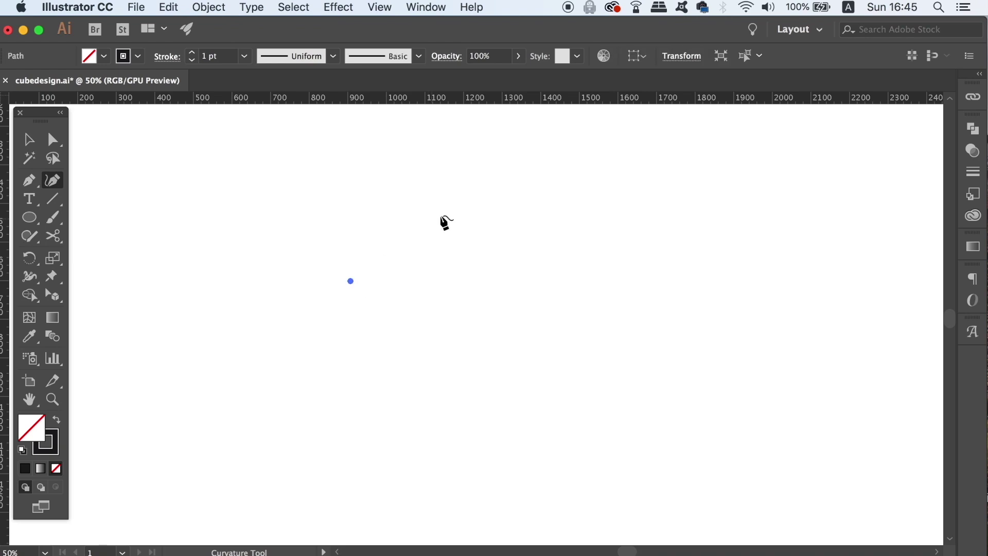
{"action": "left_click", "coordinate": [551, 191]}
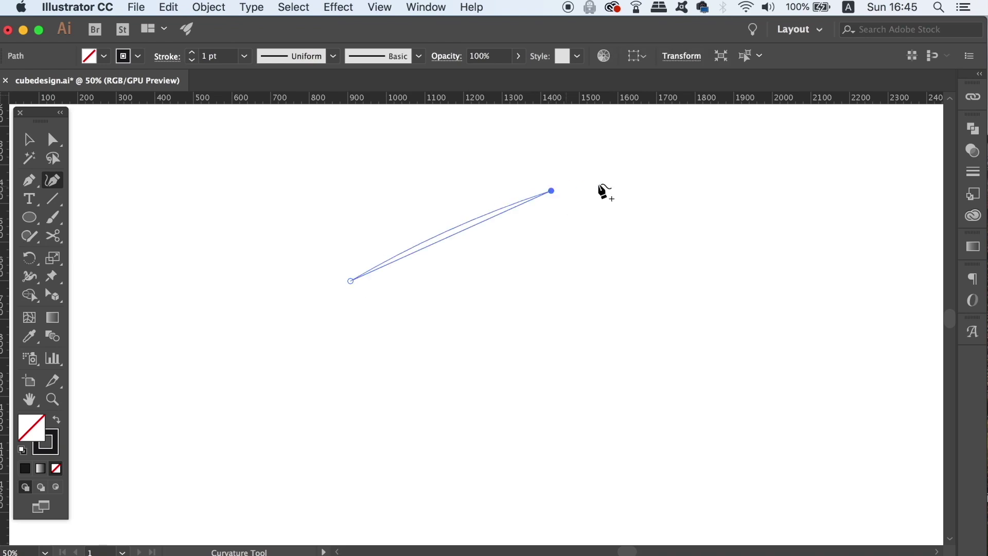
{"action": "left_click", "coordinate": [667, 234]}
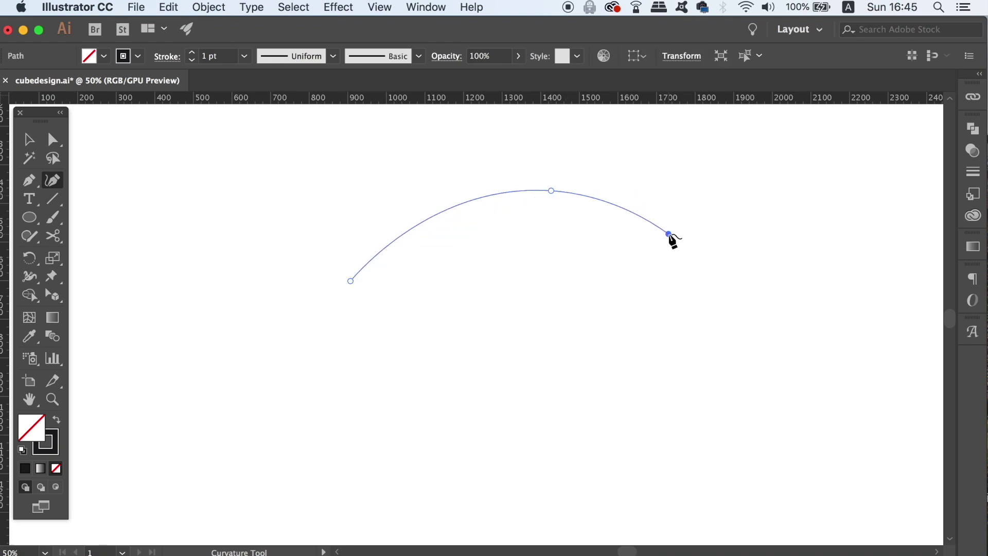
{"action": "left_click", "coordinate": [638, 319]}
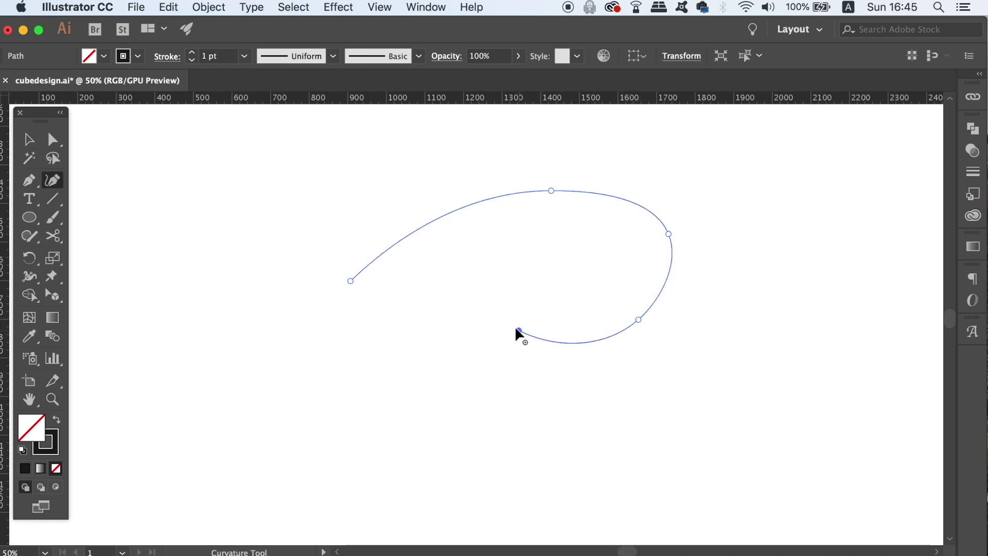
{"action": "left_click", "coordinate": [519, 330]}
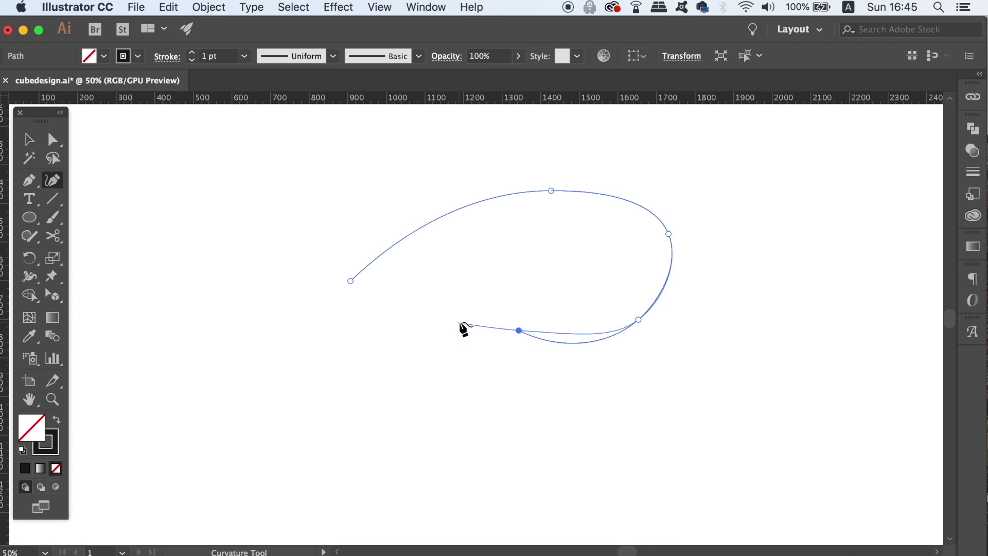
{"action": "left_click", "coordinate": [459, 322]}
{"action": "left_click", "coordinate": [424, 353]}
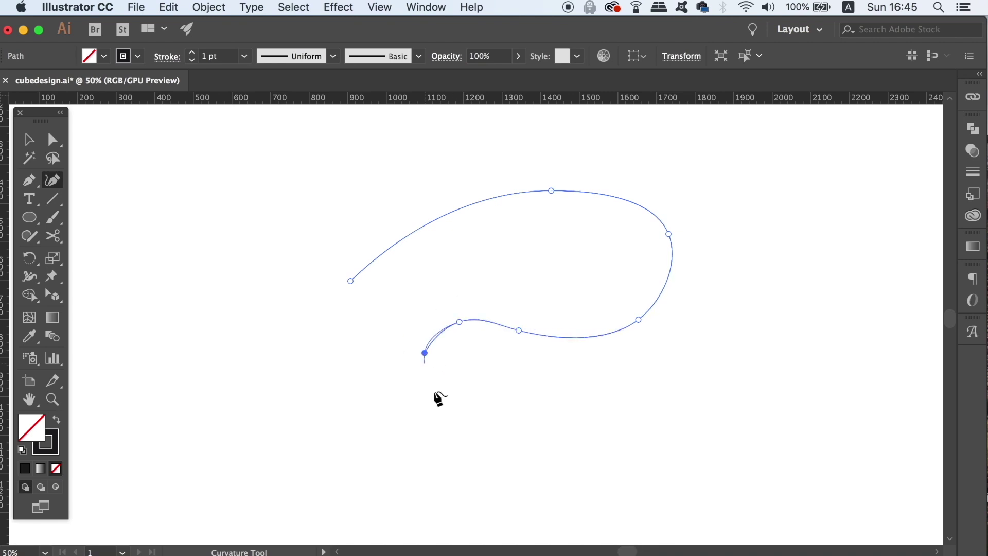
{"action": "left_click", "coordinate": [461, 397]}
- Continue the points along the middle stroke and lower bowl, closing at the starting anchor
{"action": "left_click", "coordinate": [585, 384]}
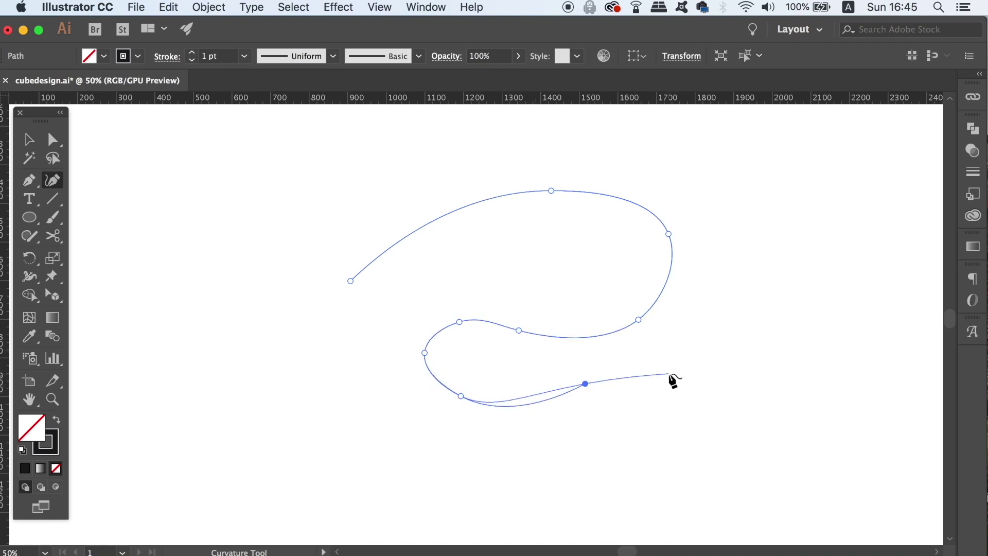
{"action": "left_click", "coordinate": [626, 365]}
{"action": "left_click", "coordinate": [683, 378]}
{"action": "left_click", "coordinate": [692, 485]}
{"action": "scroll", "coordinate": [590, 533], "scroll_direction": "down", "scroll_amount": 3}
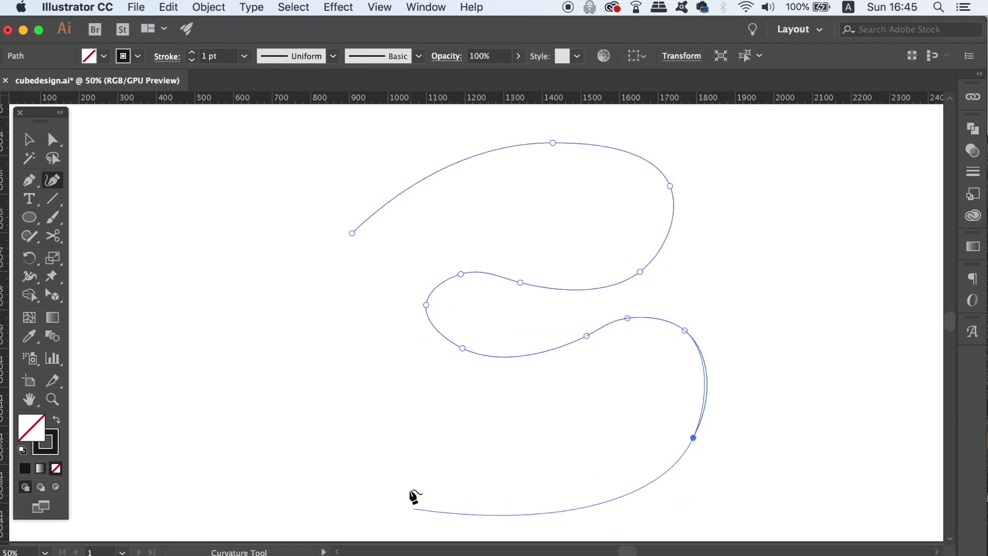
{"action": "left_click", "coordinate": [493, 511]}
{"action": "left_click", "coordinate": [329, 396]}
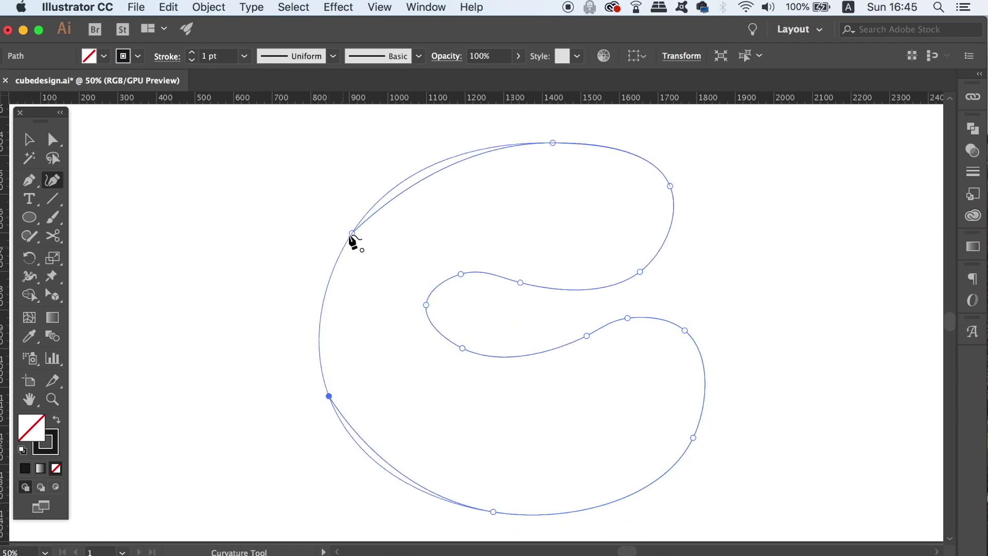
{"action": "left_click", "coordinate": [352, 233]}
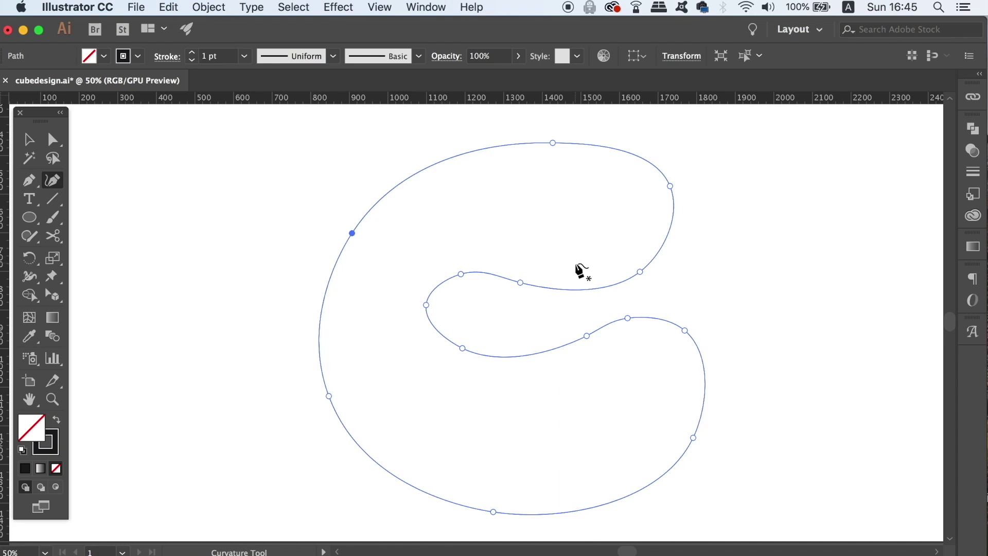
- Add and drag anchors to round the inner upper-left turn of the S
{"action": "key", "text": "super+equal"}
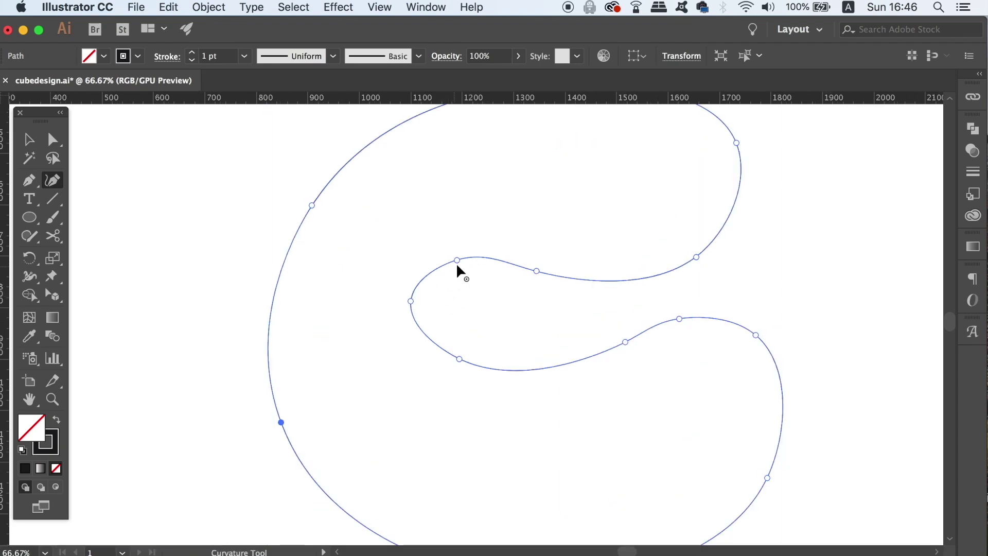
{"action": "mouse_move", "coordinate": [456, 260]}
{"action": "left_mouse_down"}
{"action": "mouse_move", "coordinate": [460, 280]}
{"action": "mouse_move", "coordinate": [455, 248]}
{"action": "left_mouse_up"}
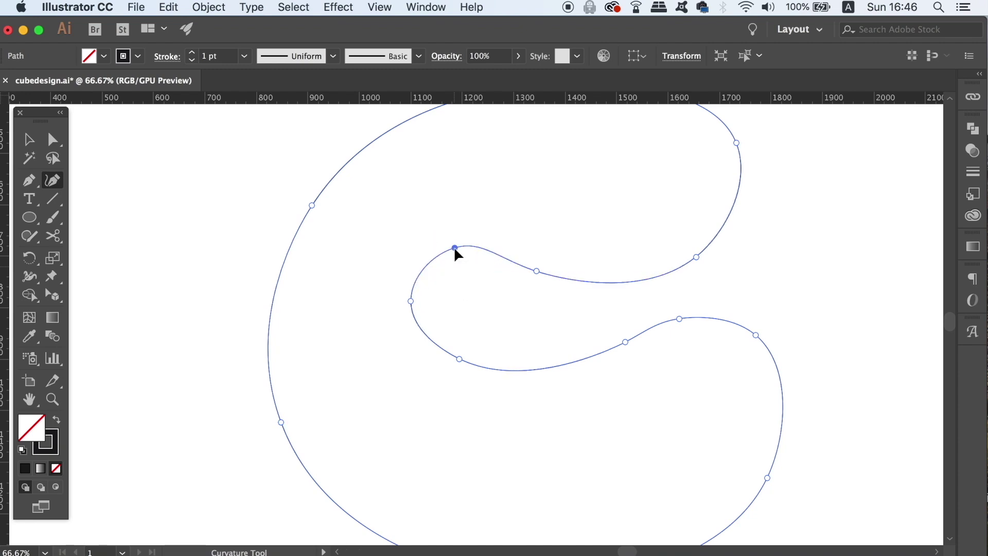
{"action": "left_click", "coordinate": [430, 339]}
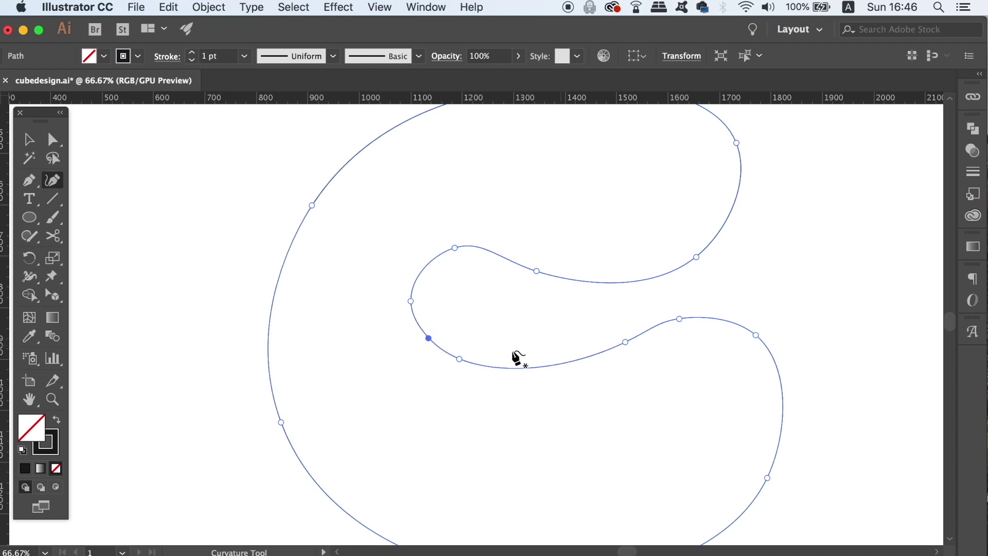
{"action": "left_click", "coordinate": [423, 268]}
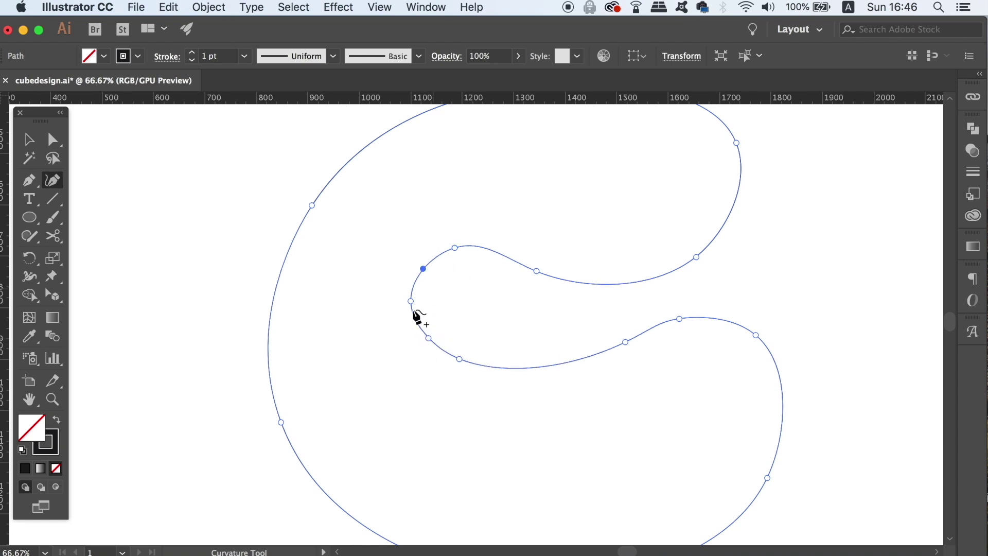
{"action": "mouse_move", "coordinate": [423, 269]}
{"action": "left_mouse_down"}
{"action": "mouse_move", "coordinate": [414, 255]}
{"action": "mouse_move", "coordinate": [416, 263]}
{"action": "left_mouse_up"}
{"action": "key", "text": "super+equal"}
{"action": "key", "text": "super+equal"}
{"action": "key", "text": "super+equal"}
{"action": "left_click_drag", "start_coordinate": [390, 231], "coordinate": [432, 324]}
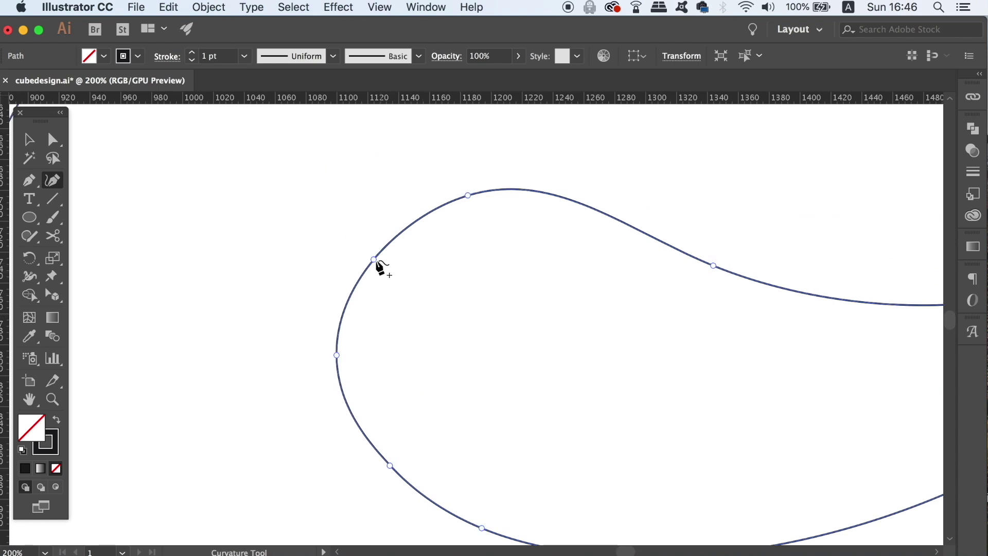
{"action": "left_click_drag", "start_coordinate": [377, 263], "coordinate": [363, 249]}
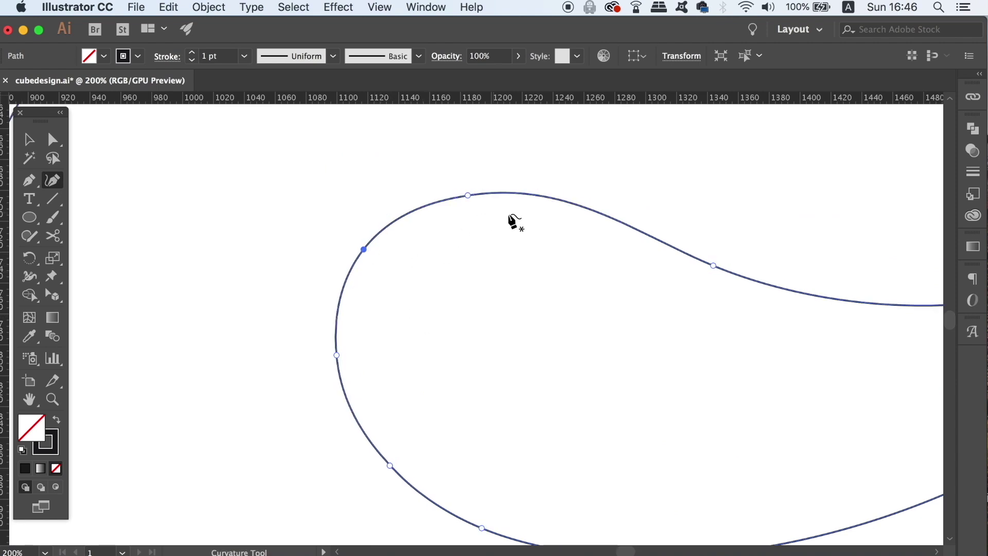
{"action": "left_click_drag", "start_coordinate": [472, 197], "coordinate": [471, 197]}
- Add an anchor rounding the lower bowl's top and adjust the outer left curve
{"action": "key", "text": "super+minus"}
{"action": "key", "text": "super+minus"}
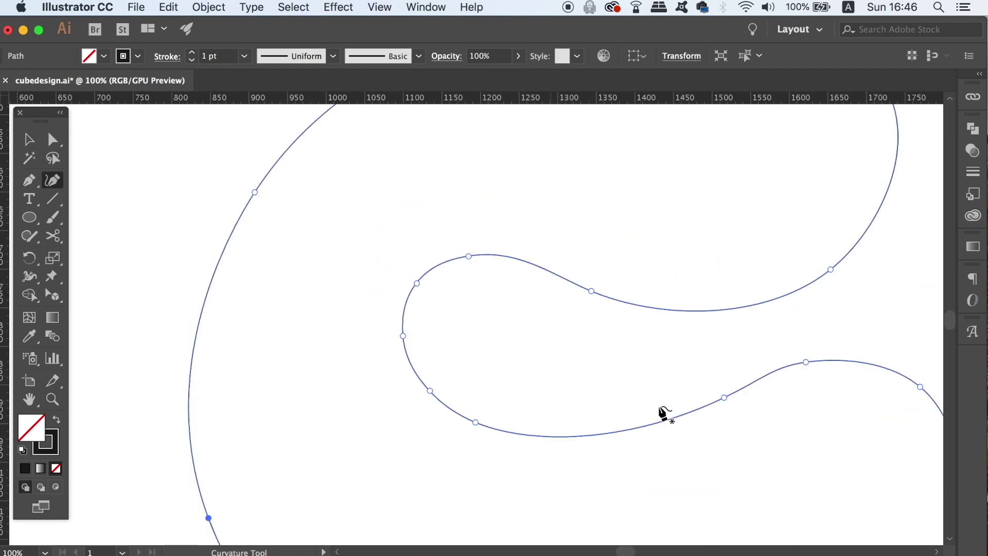
{"action": "left_click_drag", "start_coordinate": [851, 361], "coordinate": [601, 377]}
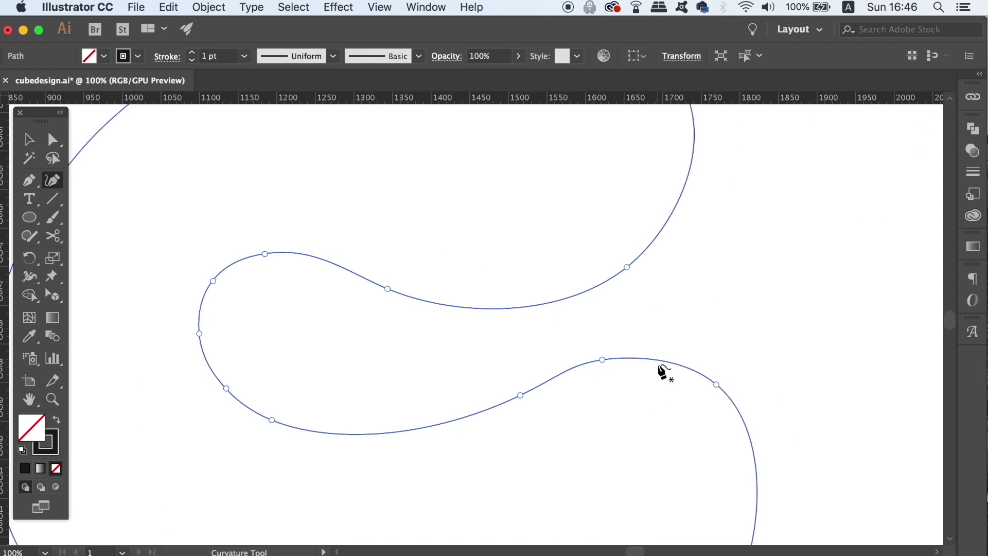
{"action": "left_click_drag", "start_coordinate": [660, 364], "coordinate": [671, 357]}
{"action": "key", "text": "super+plus"}
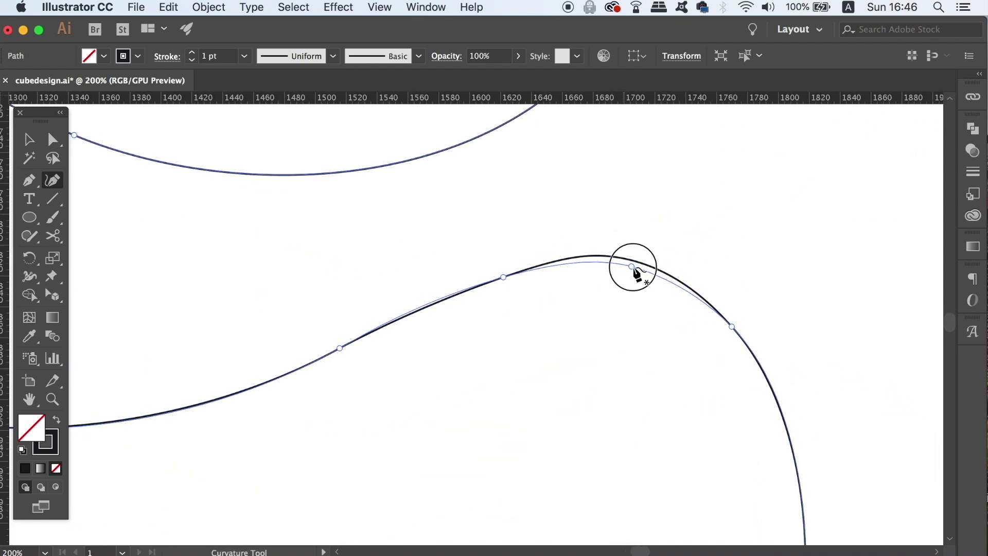
{"action": "left_click_drag", "start_coordinate": [504, 276], "coordinate": [511, 264]}
{"action": "key", "text": "super+minus"}
{"action": "key", "text": "super+minus"}
{"action": "key", "text": "super+minus"}
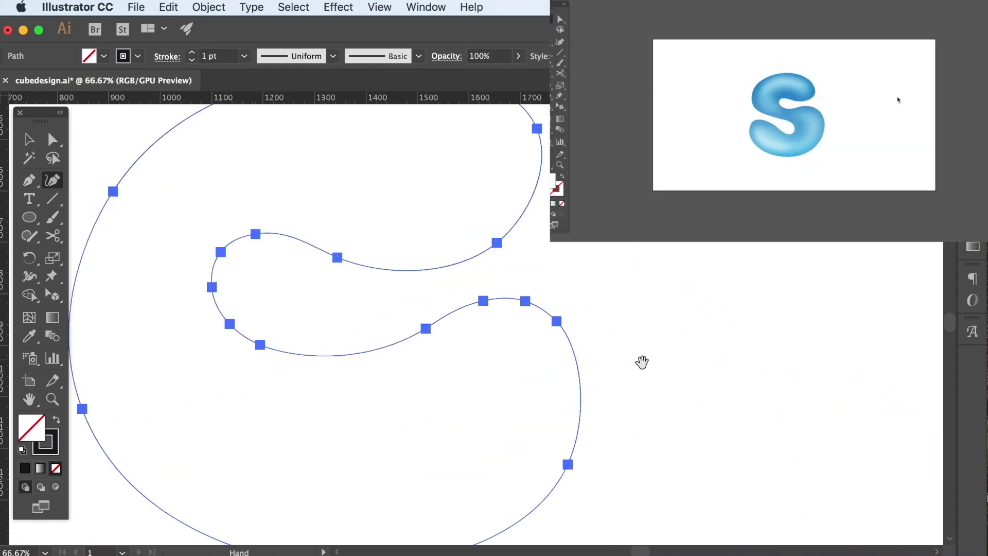
{"action": "scroll", "coordinate": [231, 390], "scroll_direction": "left", "scroll_amount": 5}
{"action": "scroll", "coordinate": [291, 306], "scroll_direction": "up", "scroll_amount": 4}
{"action": "left_click", "coordinate": [261, 292]}
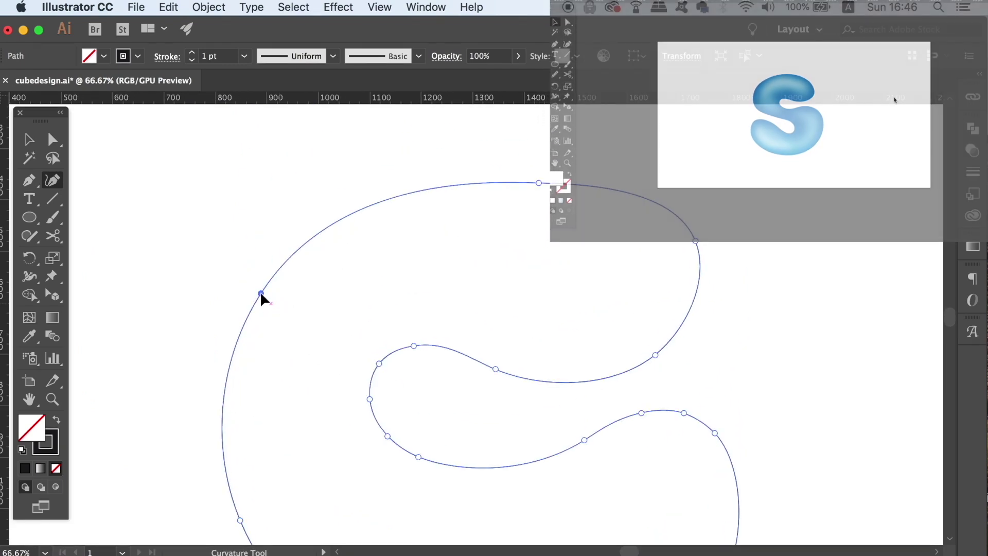
{"action": "key", "text": "super+minus"}
{"action": "key", "text": "super+minus"}
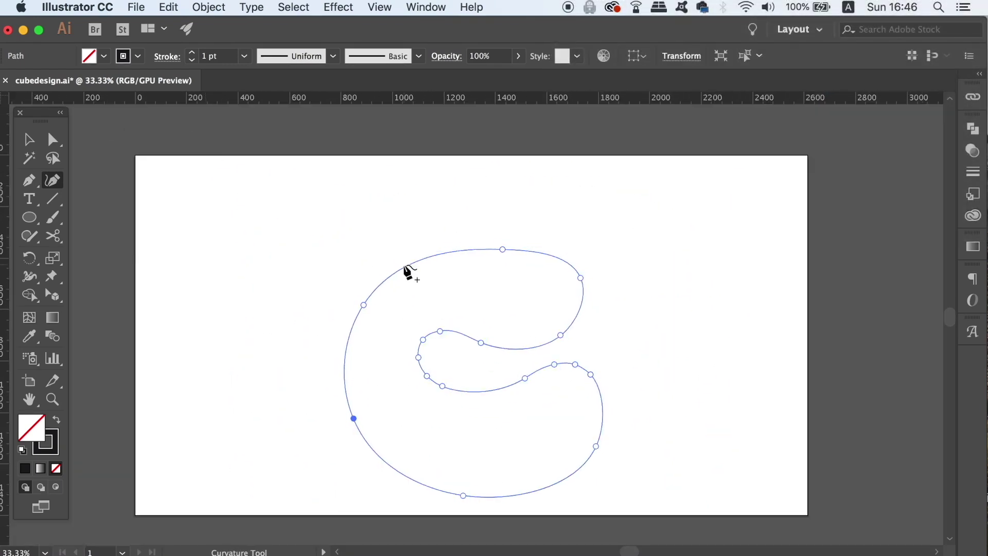
- Fill the letter outline solid black and move it up and to the left
{"action": "key", "text": "v"}
{"action": "key", "text": "shift+x"}
{"action": "left_click", "coordinate": [720, 326]}
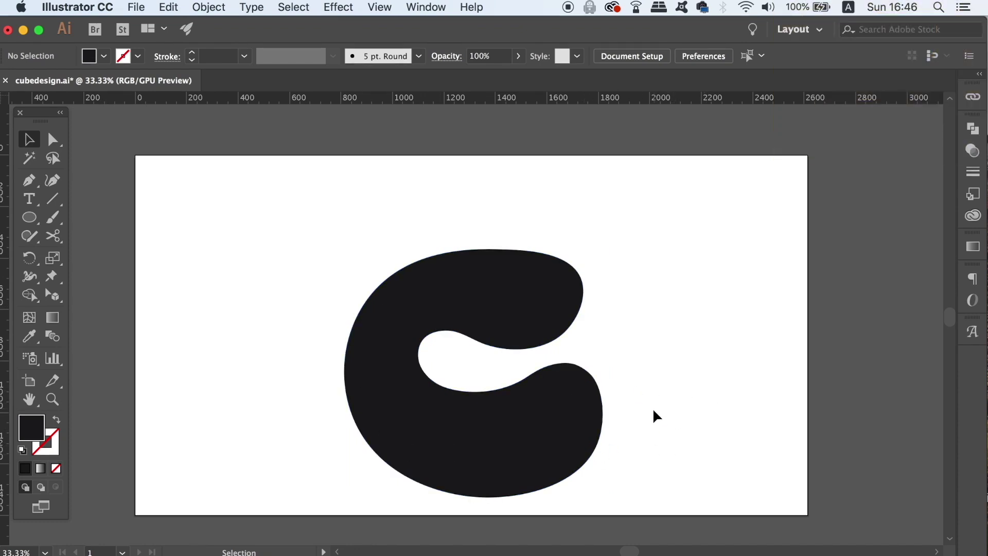
{"action": "left_click_drag", "start_coordinate": [523, 412], "coordinate": [356, 350]}
{"action": "left_click", "coordinate": [507, 368]}
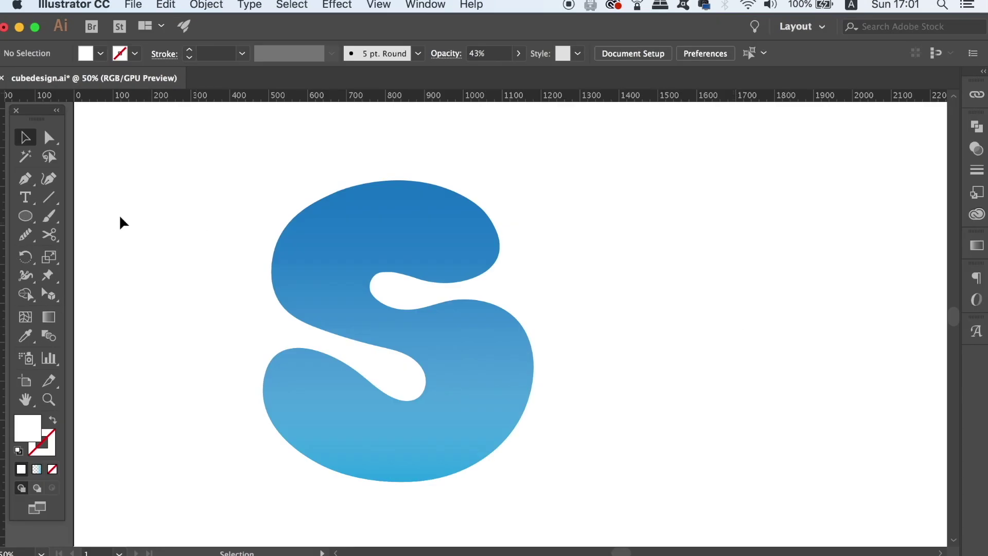
- Trace the highlight's outer edge around the bottom and left end of the lower bowl
{"action": "left_click", "coordinate": [57, 176]}
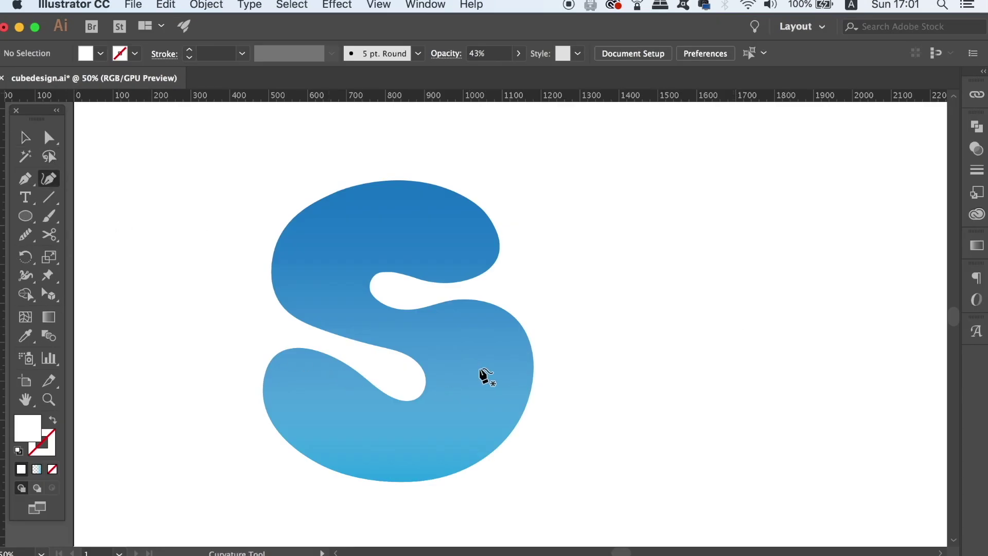
{"action": "key", "text": "super+equal"}
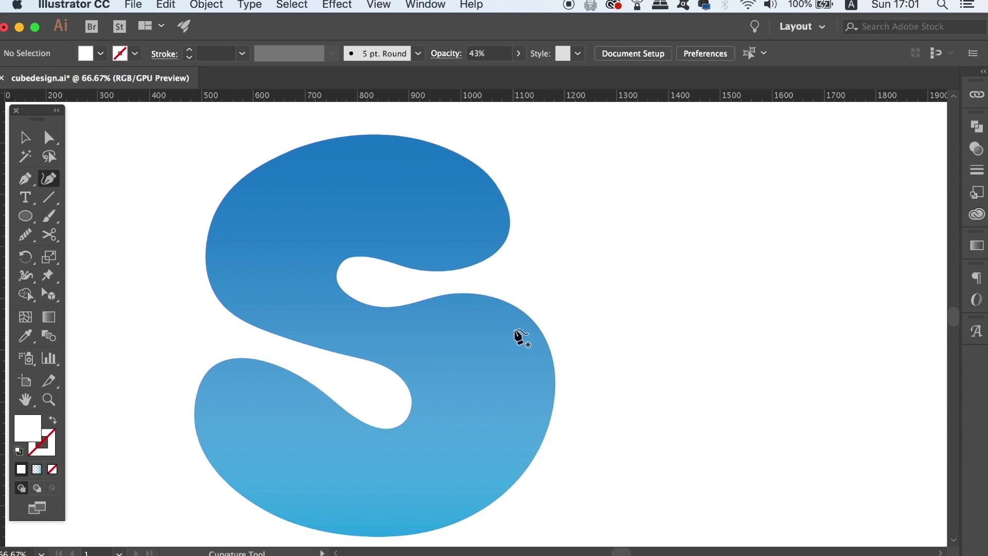
{"action": "left_click", "coordinate": [514, 327]}
{"action": "left_click", "coordinate": [493, 473]}
{"action": "left_click", "coordinate": [359, 512]}
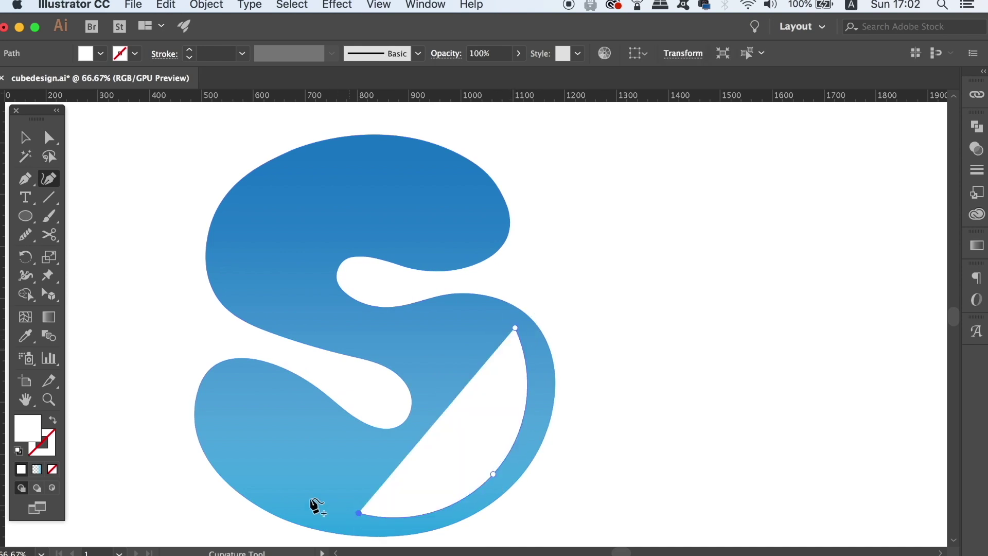
{"action": "left_click", "coordinate": [245, 464]}
{"action": "left_click", "coordinate": [229, 399]}
{"action": "left_click", "coordinate": [305, 405]}
- Finish the highlight's inner edge, close the shape and fill it white
{"action": "key", "text": "shift+x"}
{"action": "left_click", "coordinate": [378, 456]}
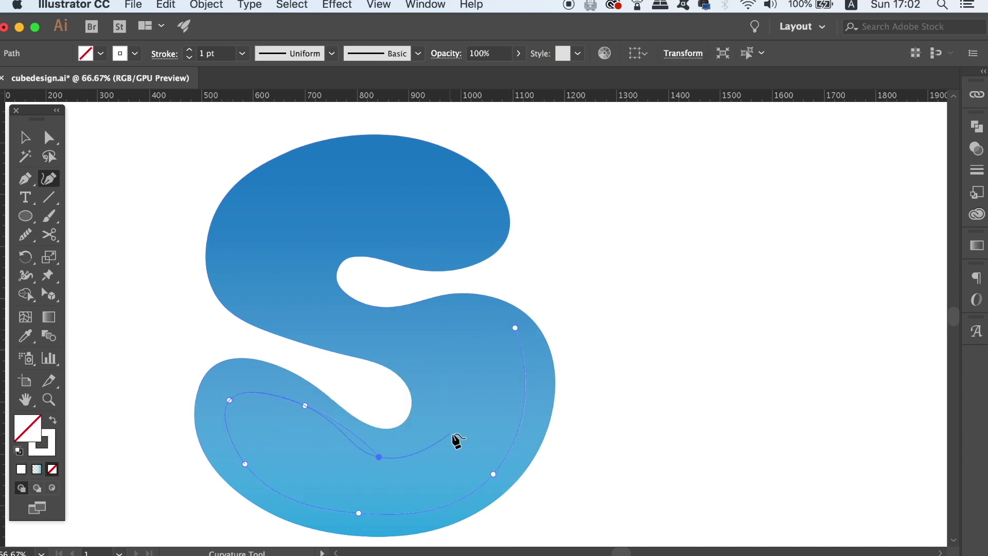
{"action": "left_click", "coordinate": [464, 437]}
{"action": "left_click", "coordinate": [473, 361]}
{"action": "left_click", "coordinate": [478, 322]}
{"action": "key", "text": "shift+x"}
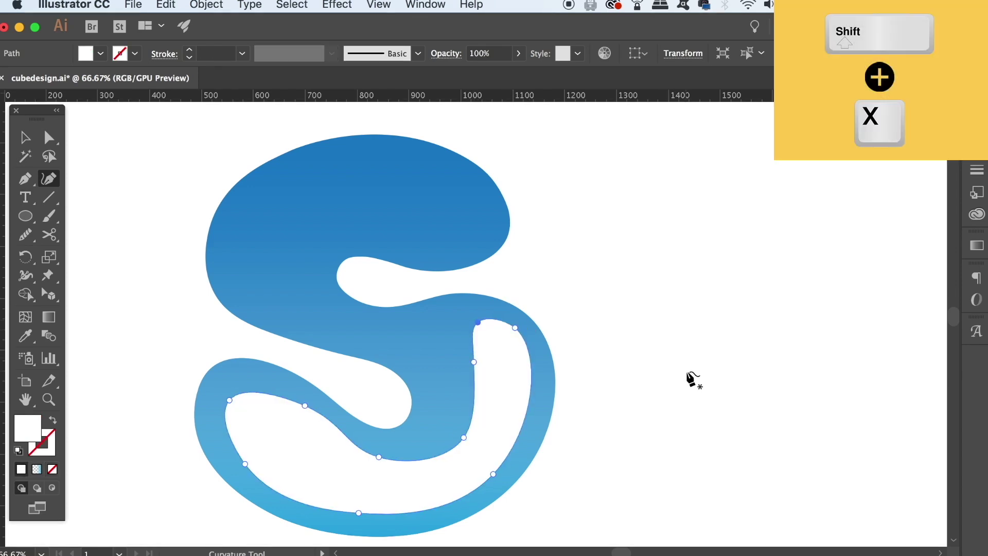
- Give the white highlight a 21.7 px Gaussian Blur and scale it down slightly
{"action": "key", "text": "v"}
{"action": "left_click", "coordinate": [378, 5]}
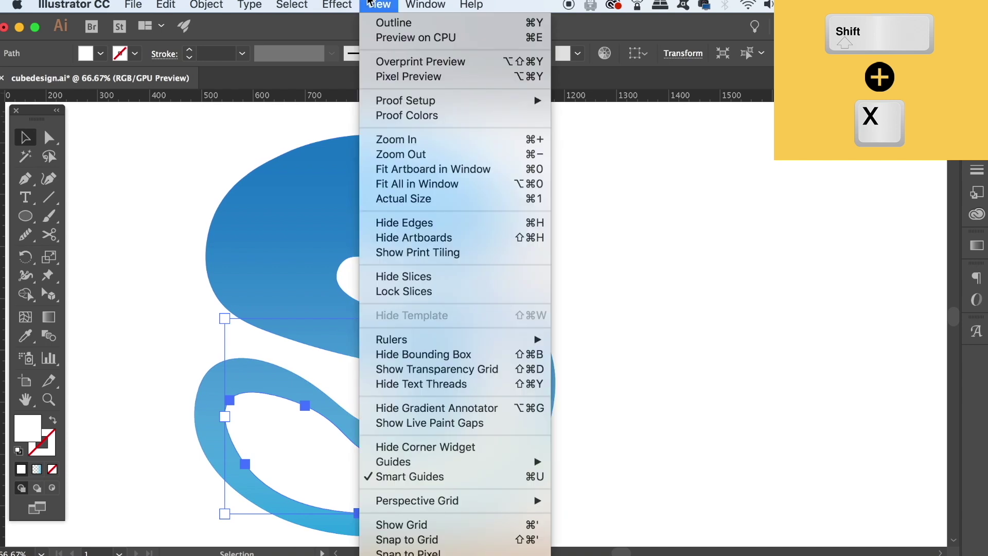
{"action": "mouse_move", "coordinate": [337, 4]}
{"action": "mouse_move", "coordinate": [456, 304]}
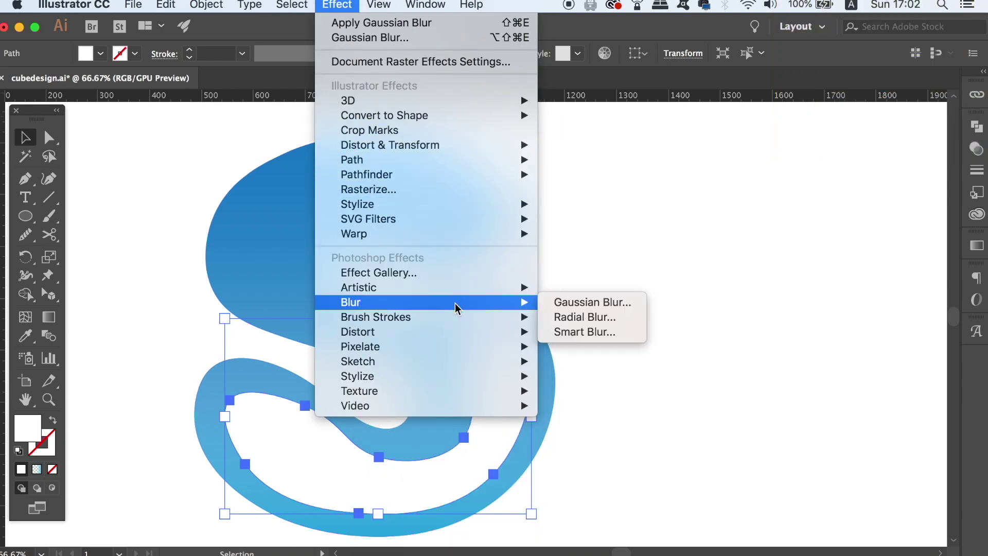
{"action": "left_click", "coordinate": [620, 303]}
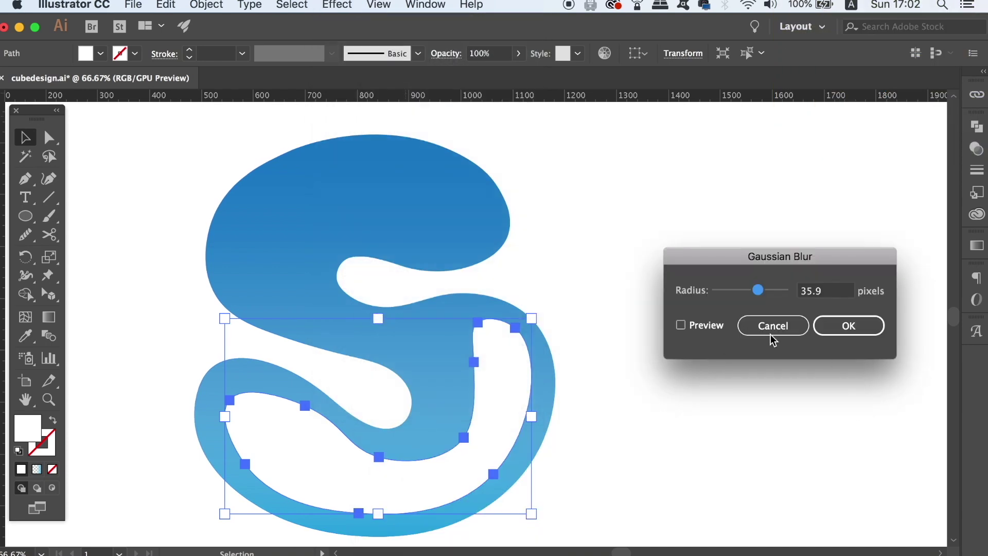
{"action": "left_click", "coordinate": [706, 325]}
{"action": "left_click_drag", "start_coordinate": [757, 290], "coordinate": [757, 293]}
{"action": "left_click", "coordinate": [848, 325]}
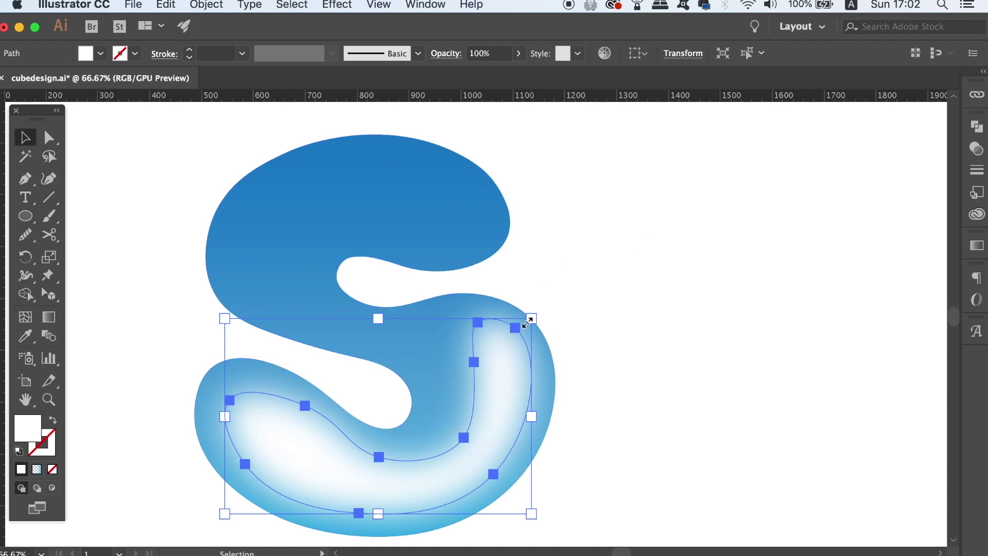
{"action": "mouse_move", "coordinate": [532, 319]}
{"action": "left_mouse_down"}
{"action": "mouse_move", "coordinate": [515, 330]}
{"action": "mouse_move", "coordinate": [503, 379]}
{"action": "mouse_move", "coordinate": [530, 324]}
{"action": "left_mouse_up"}
{"action": "left_click", "coordinate": [635, 185]}
- Widen the blurred highlight by dragging its left edge outward
{"action": "key", "text": "super+minus"}
{"action": "key", "text": "super+equal"}
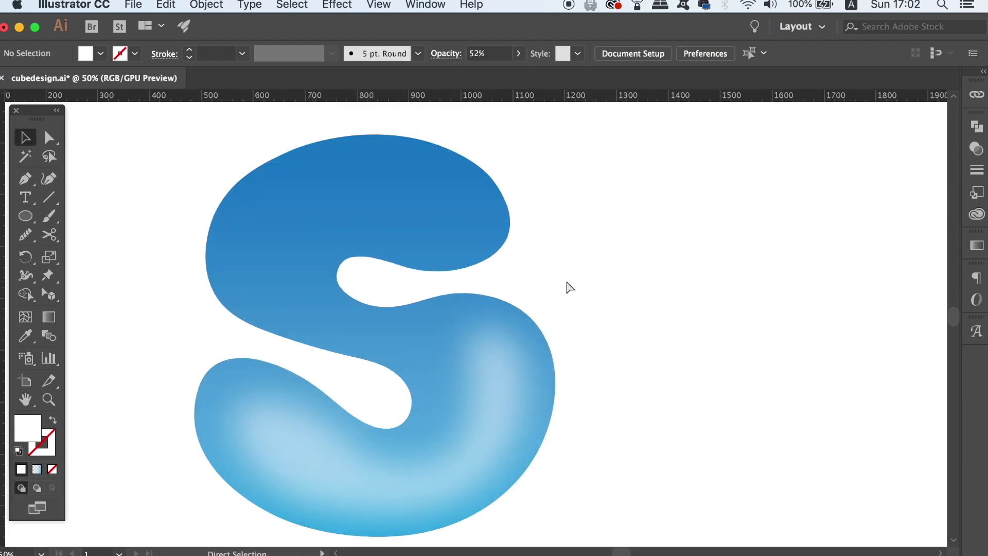
{"action": "left_click", "coordinate": [244, 408]}
{"action": "left_click_drag", "start_coordinate": [243, 408], "coordinate": [217, 407]}
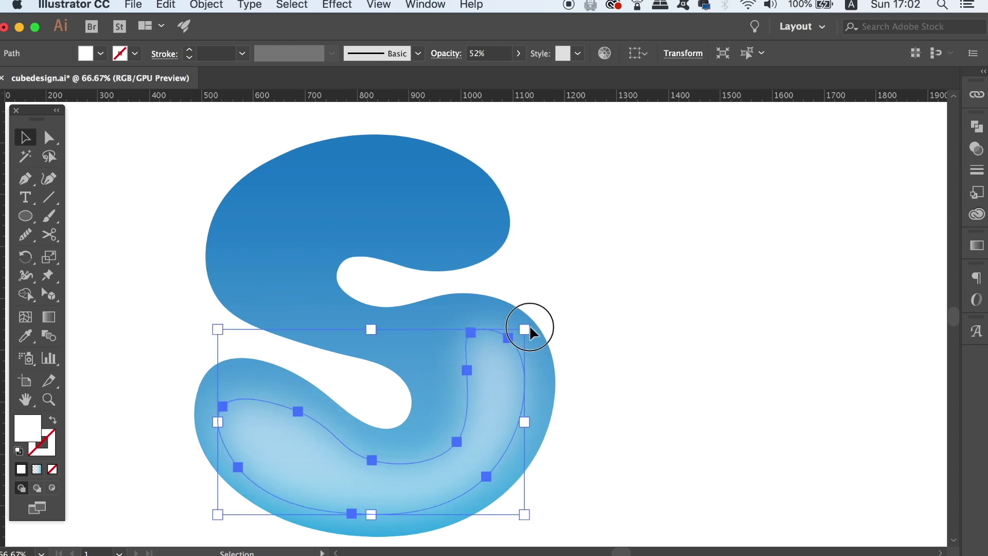
{"action": "left_click", "coordinate": [659, 378]}
- Raise the highlight's opacity to 100%
{"action": "key", "text": "super+minus"}
{"action": "key", "text": "super+minus"}
{"action": "key", "text": "super+equal"}
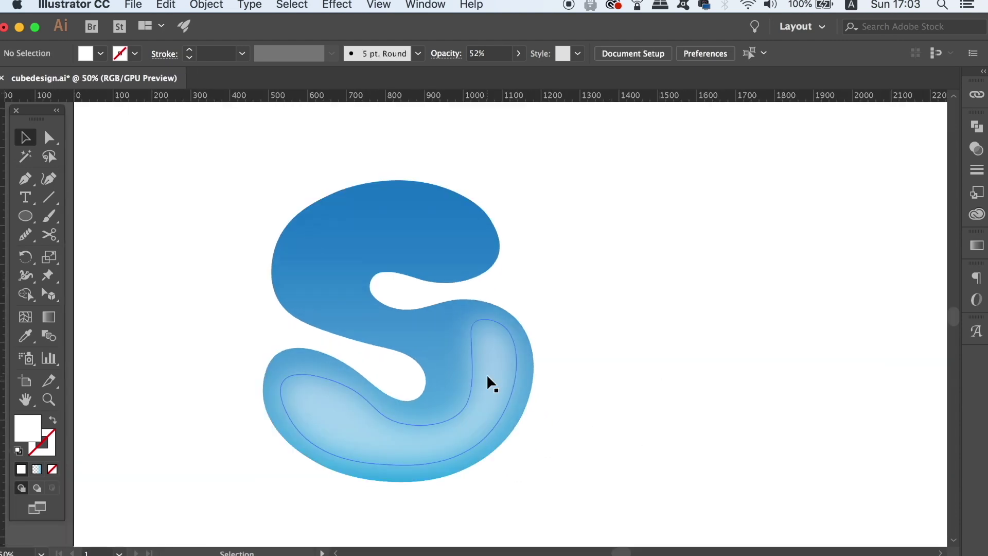
{"action": "left_click", "coordinate": [488, 378]}
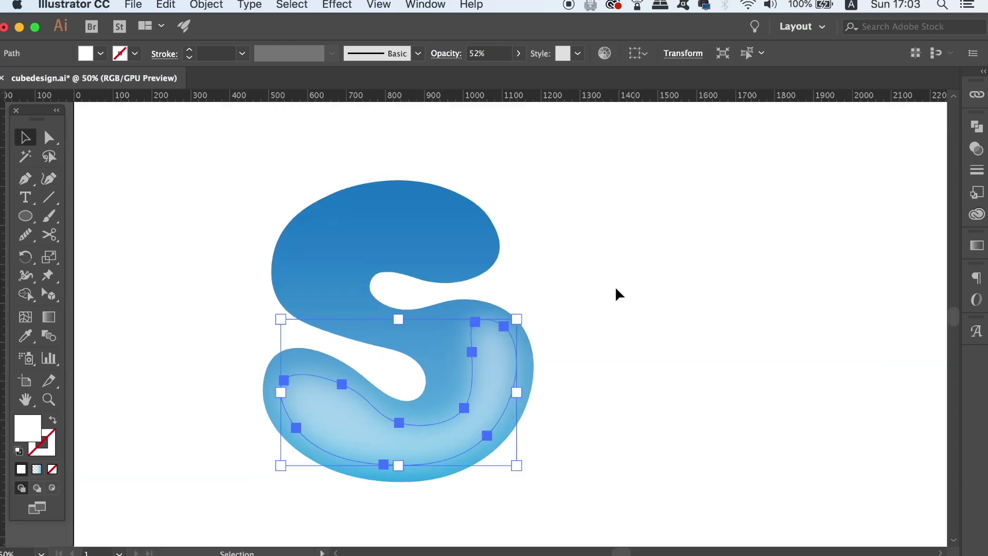
{"action": "left_click", "coordinate": [976, 148]}
{"action": "left_click", "coordinate": [838, 144]}
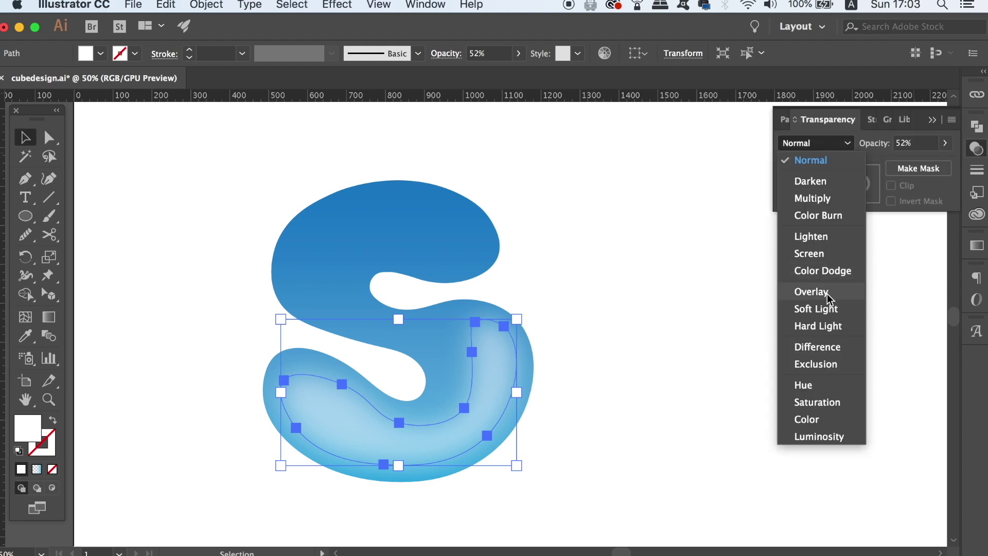
{"action": "left_click", "coordinate": [518, 53]}
{"action": "left_click_drag", "start_coordinate": [515, 73], "coordinate": [569, 79]}
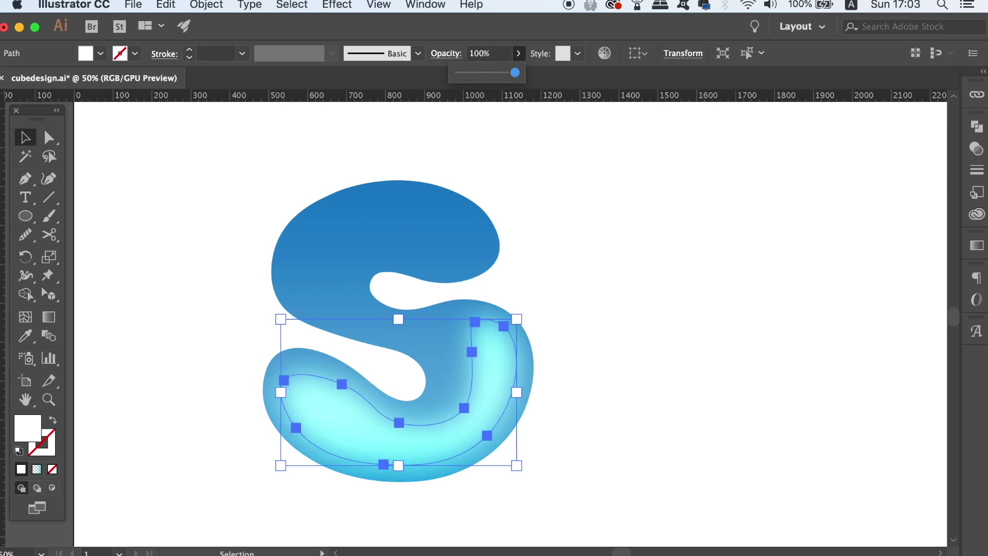
{"action": "left_click", "coordinate": [898, 263]}
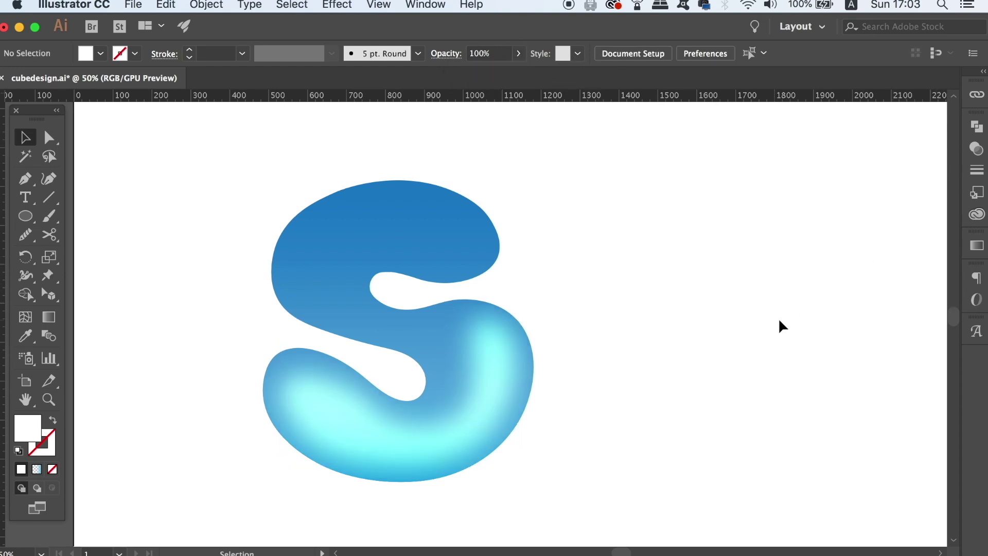
- Set the highlight's blend mode to Soft Light in the Transparency panel
{"action": "left_click", "coordinate": [523, 381]}
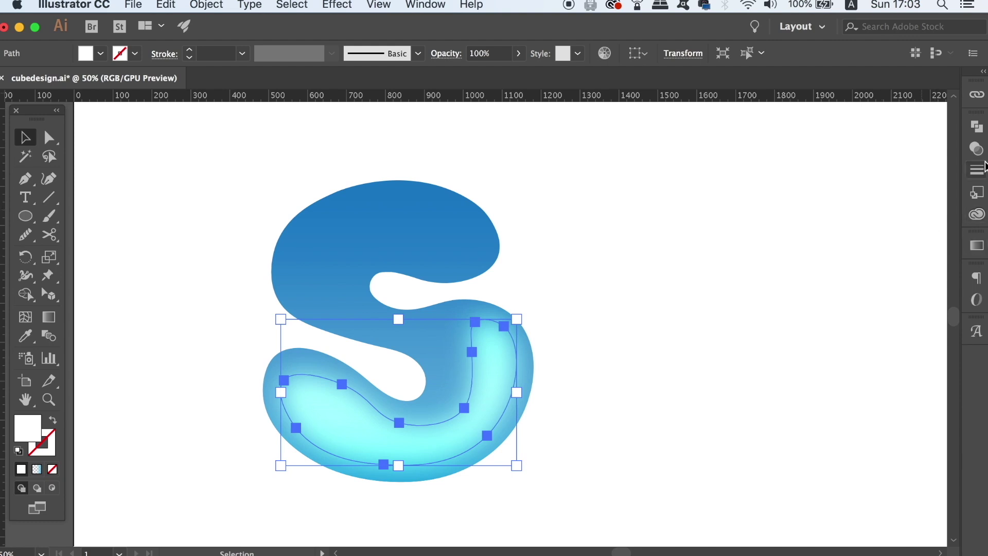
{"action": "left_click", "coordinate": [976, 150]}
{"action": "left_click", "coordinate": [841, 143]}
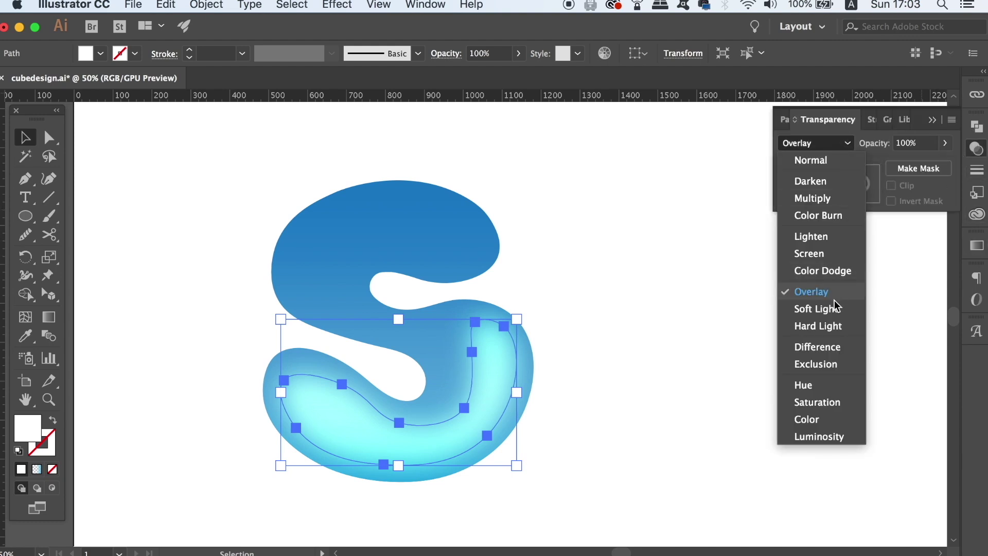
{"action": "left_click", "coordinate": [837, 317]}
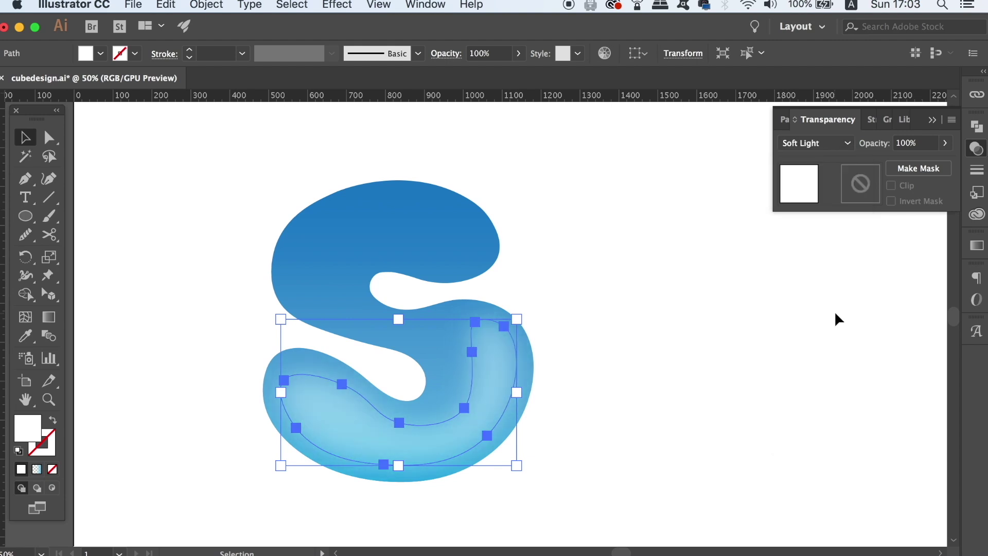
{"action": "left_click", "coordinate": [802, 335]}
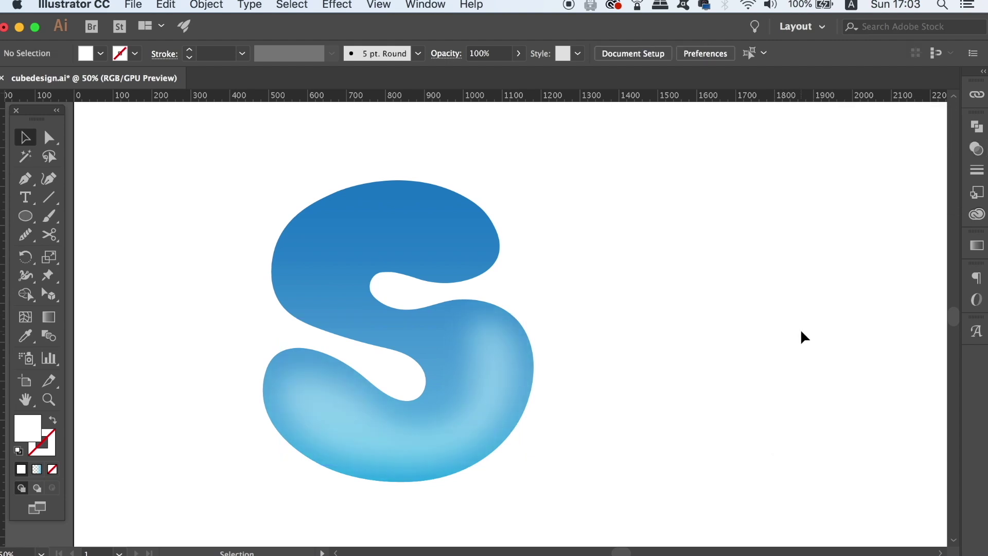